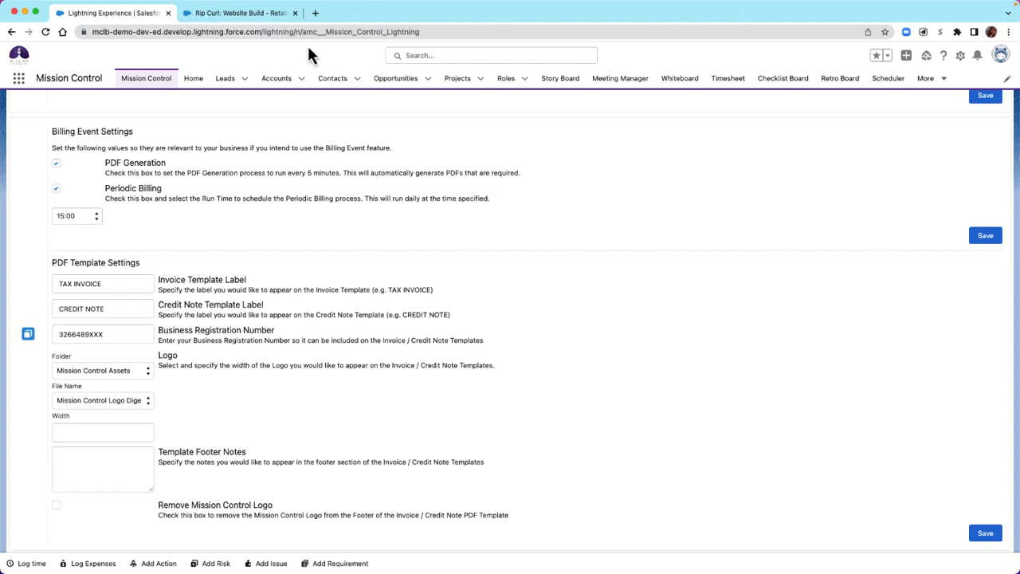
- Open the Rip Curl: Website Build - Retainer project for editing and go through its settings to the Billing Information section
left_click(219, 17)
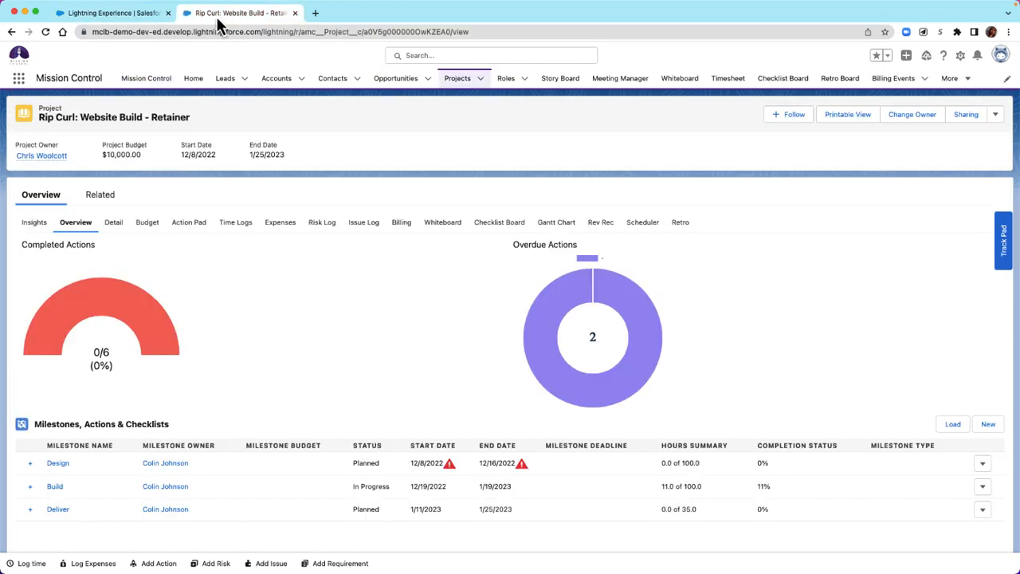
left_click(994, 117)
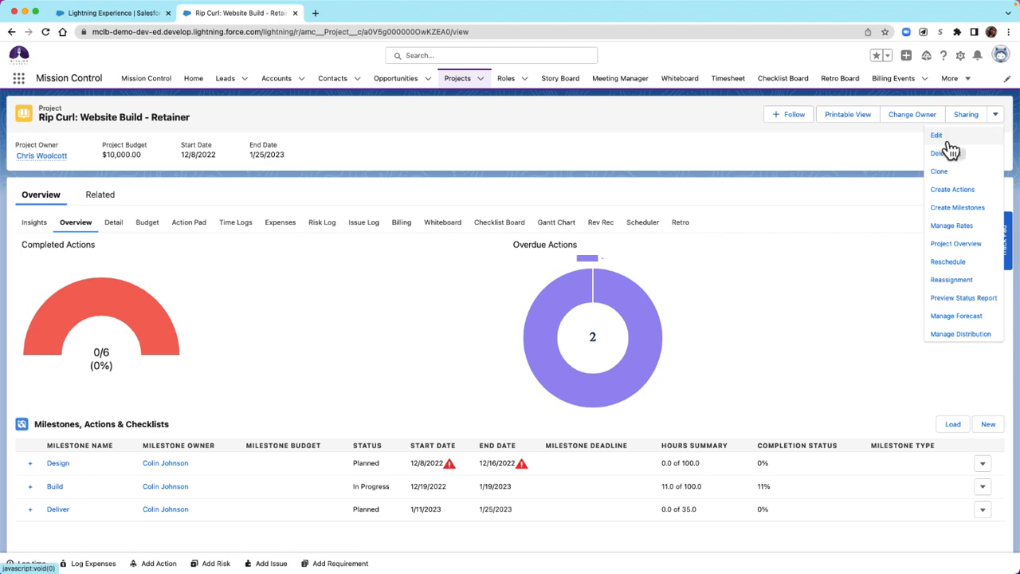
left_click(948, 138)
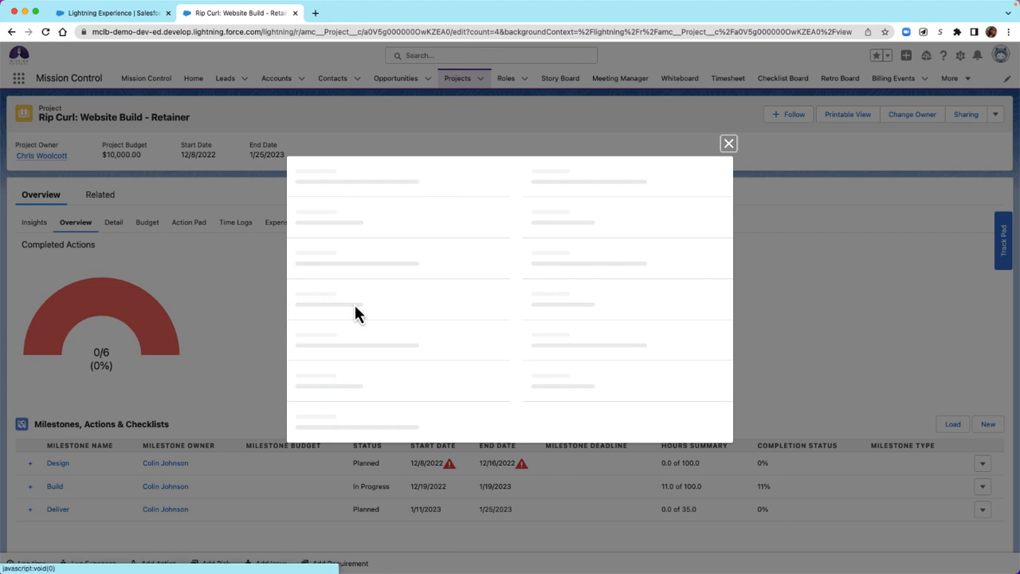
scroll(507, 306, "down", 5)
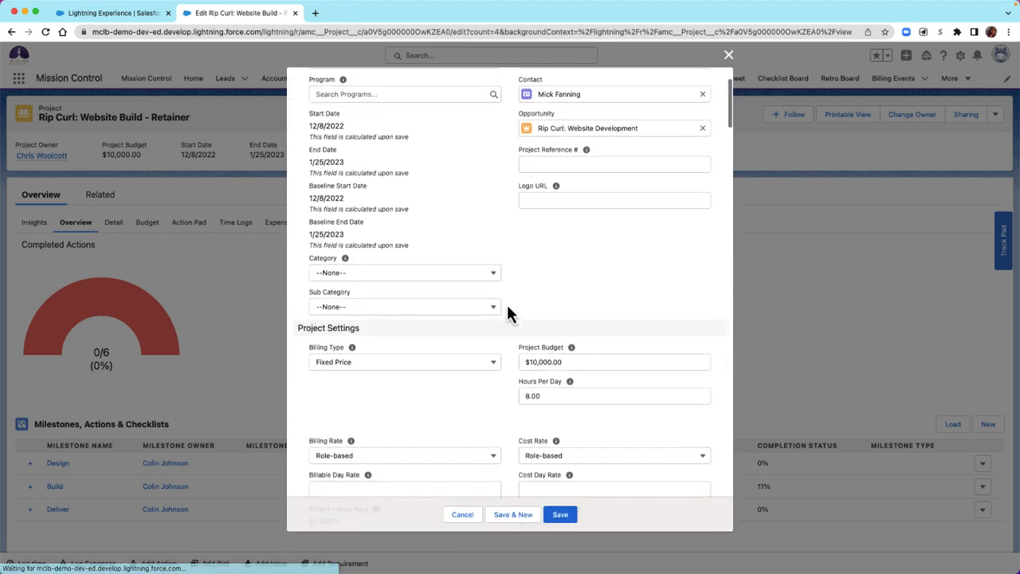
scroll(506, 306, "down", 2)
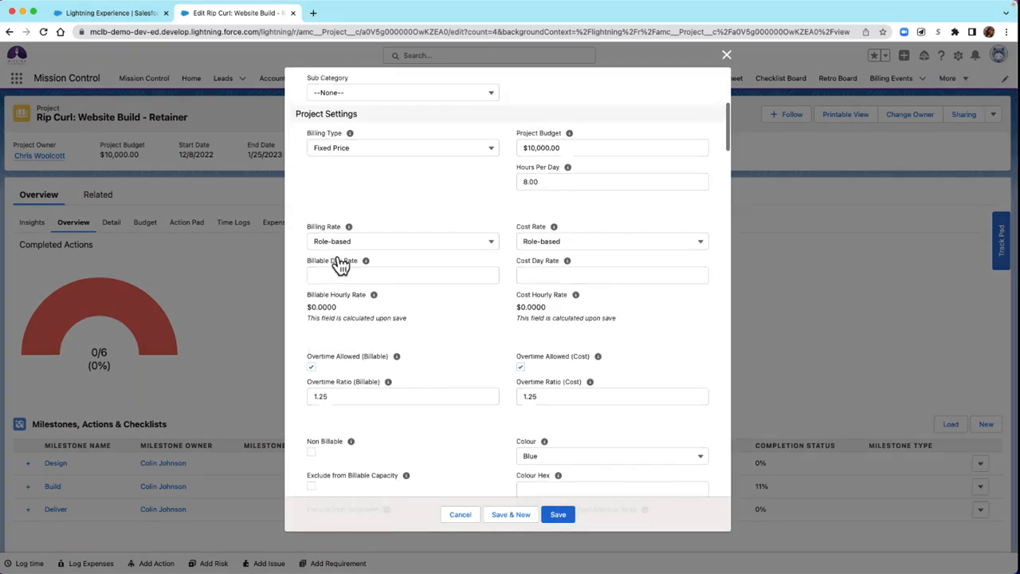
scroll(342, 260, "down", 1)
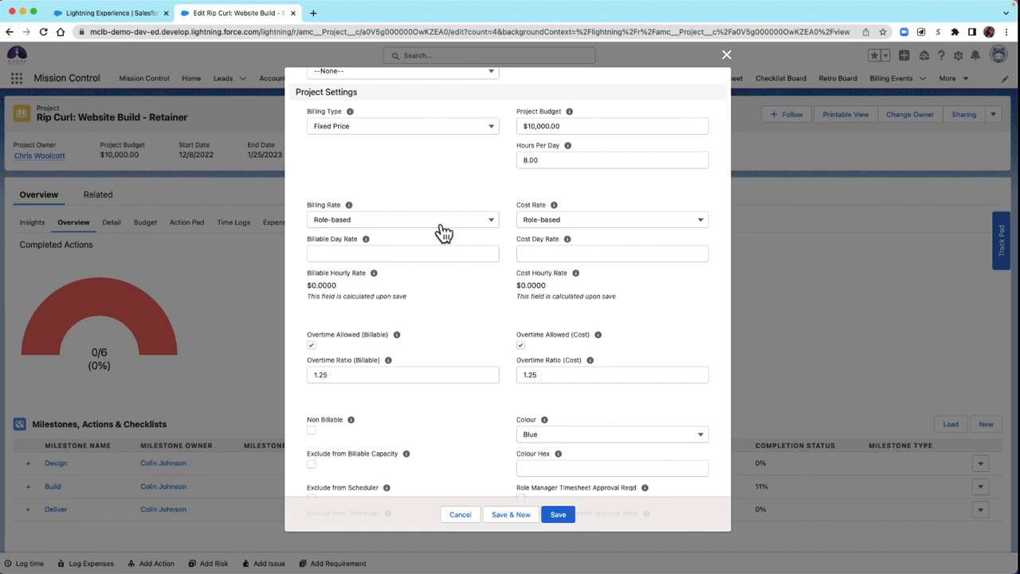
scroll(506, 394, "down", 5)
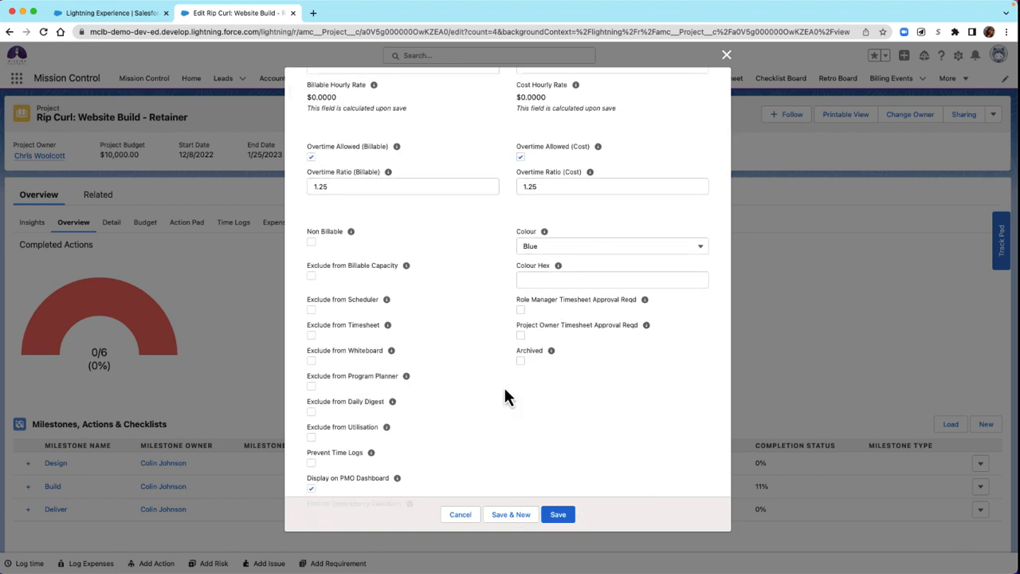
scroll(504, 397, "down", 10)
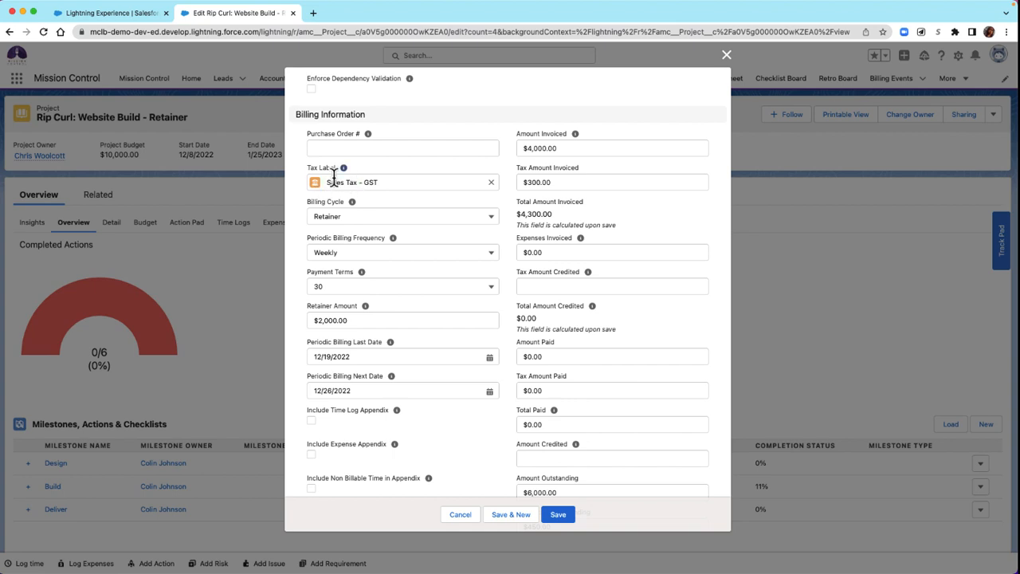
scroll(450, 299, "down", 2)
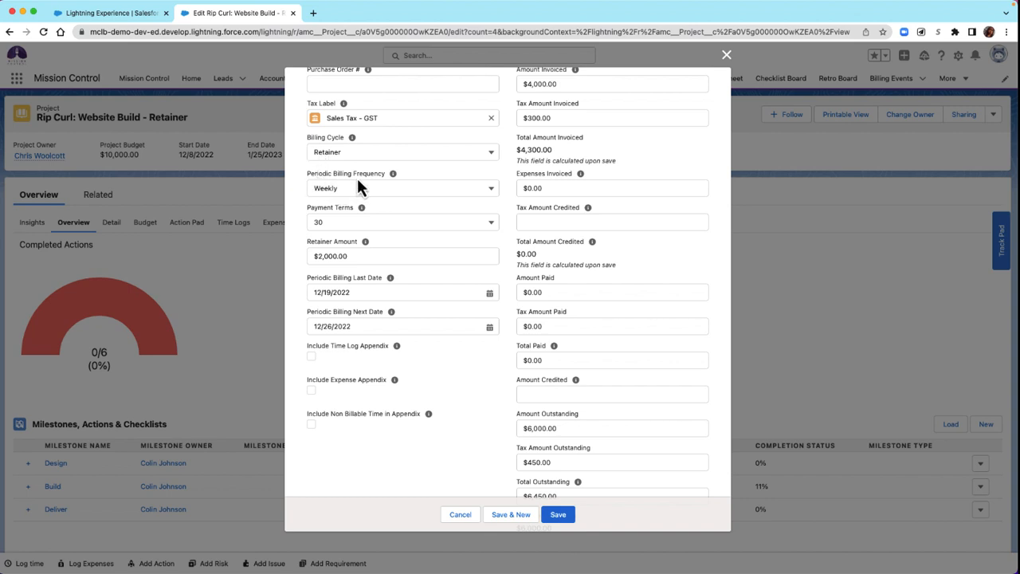
- Check the Periodic Billing Frequency and Payment Terms options, keep Weekly and 30, and save the project
left_click(320, 194)
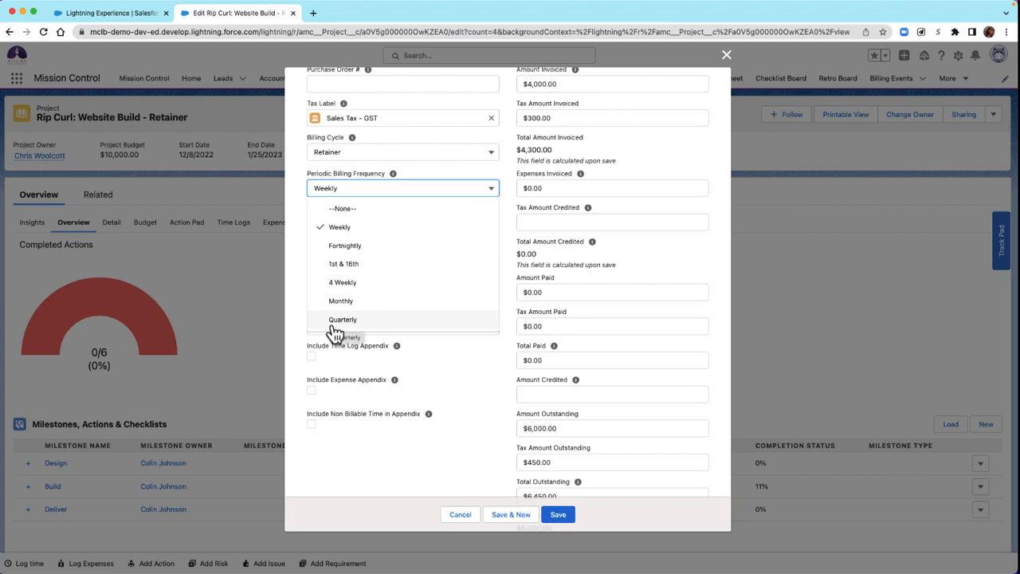
left_click(371, 227)
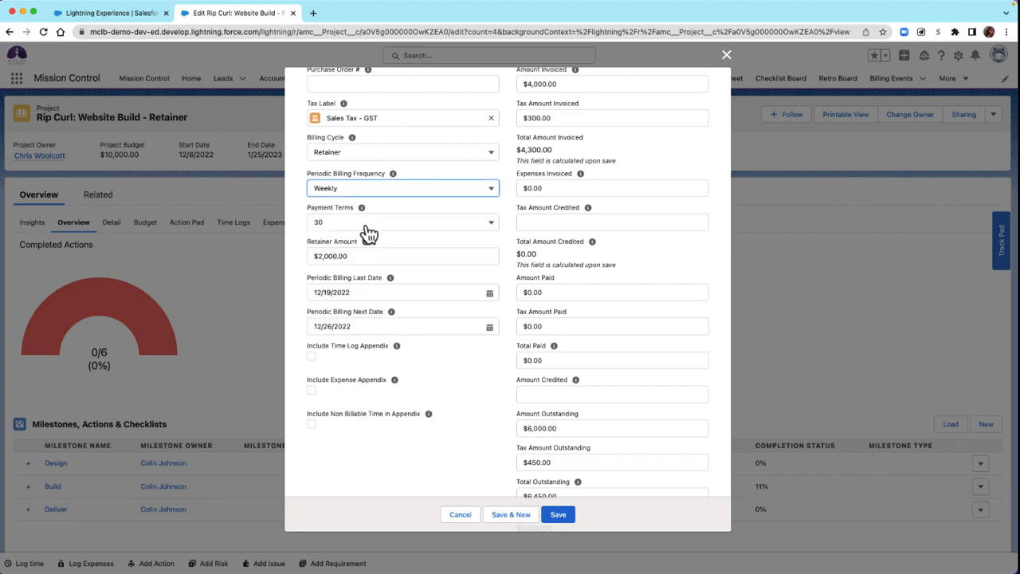
left_click(309, 209)
left_click(309, 209)
left_click(309, 209)
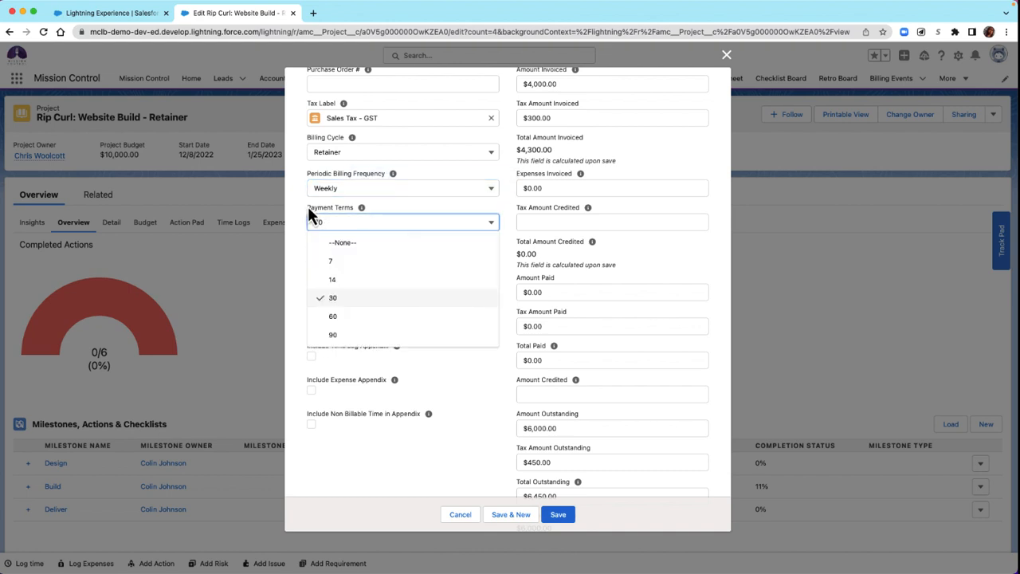
left_click(309, 209)
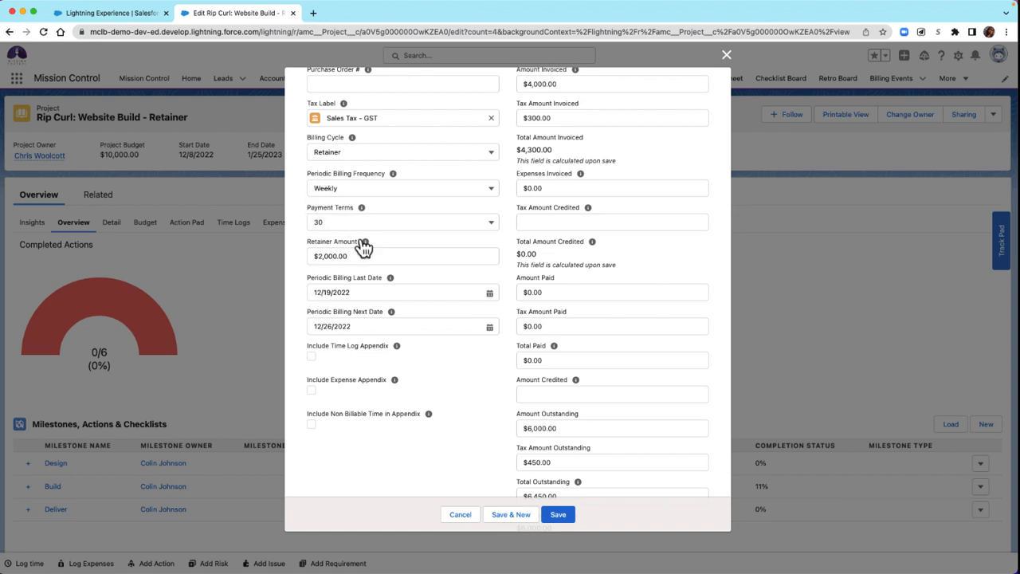
mouse_move(361, 207)
left_click(549, 514)
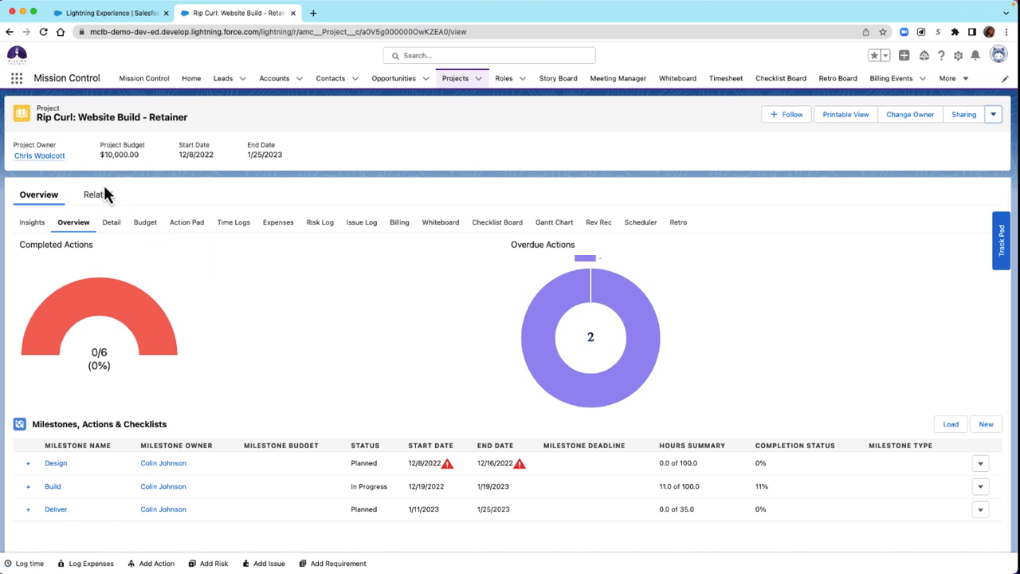
- Show the project's billing events and open the 19/12/2022 retainer invoice
left_click(401, 228)
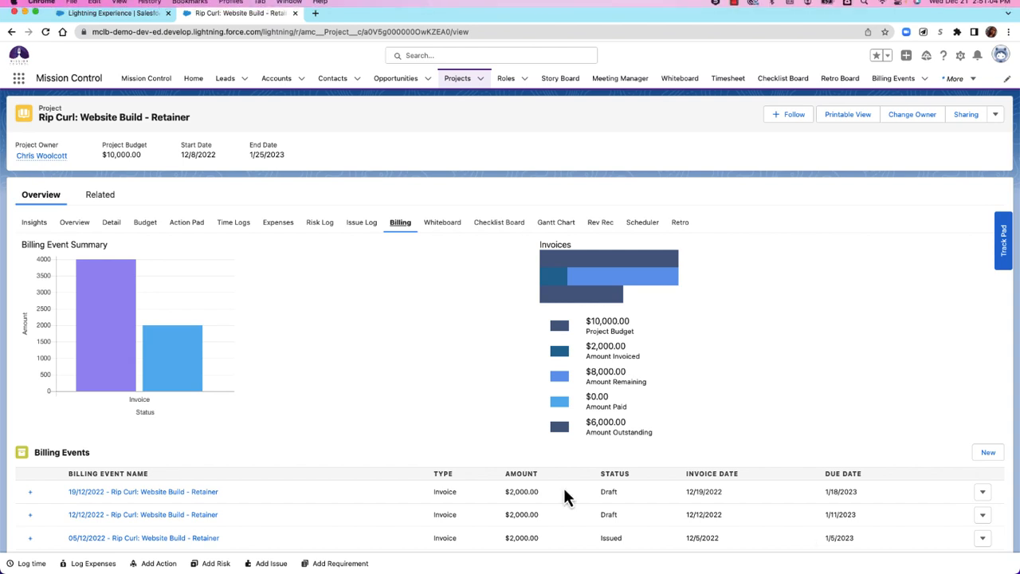
scroll(127, 458, "down", 3)
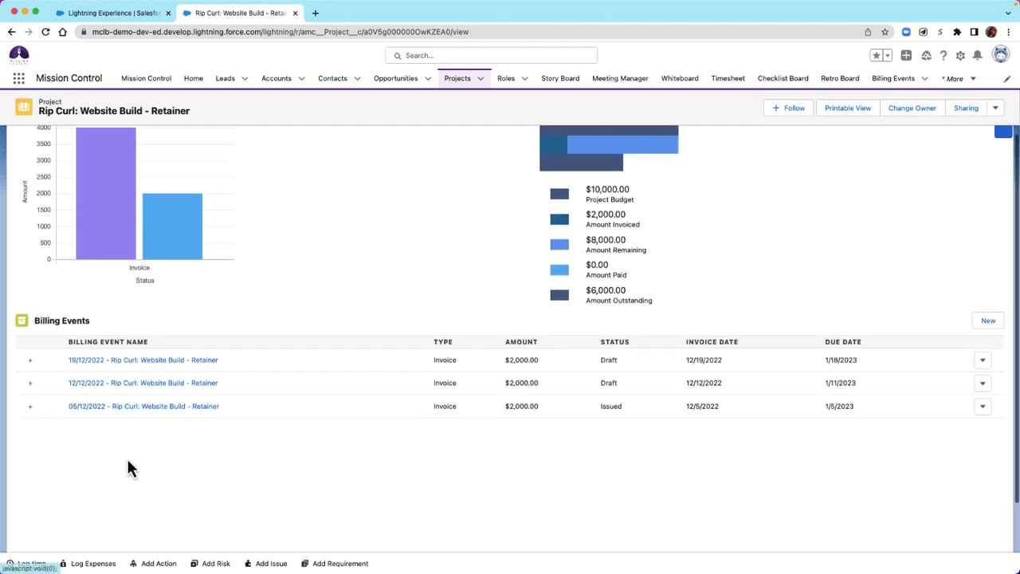
left_click(91, 355)
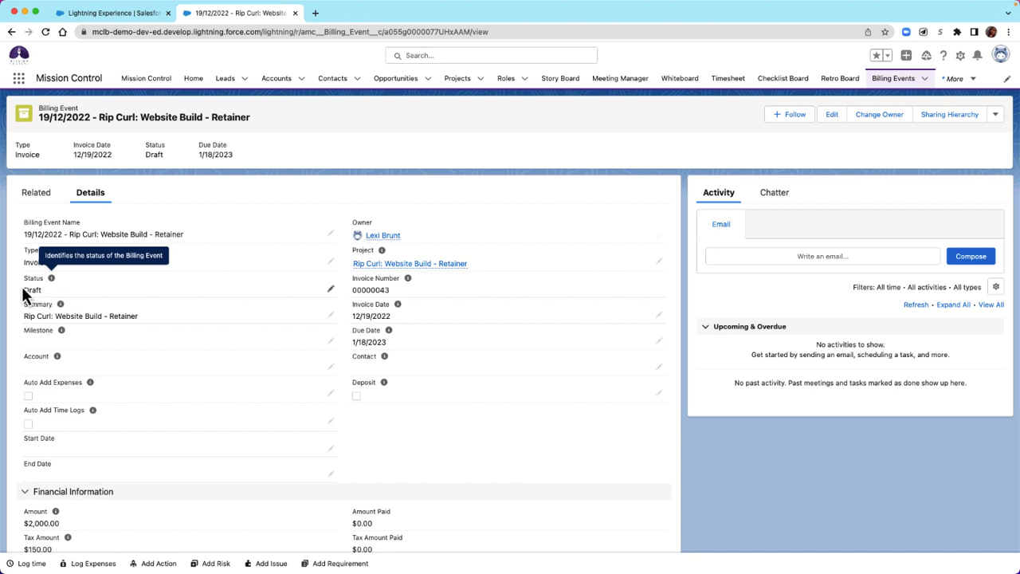
- Review the billing event's status, financial information and PDF details, and briefly open its linked PDF
left_click_drag(23, 292, 56, 303)
left_click(204, 344)
scroll(539, 425, "down", 2)
scroll(537, 423, "down", 5)
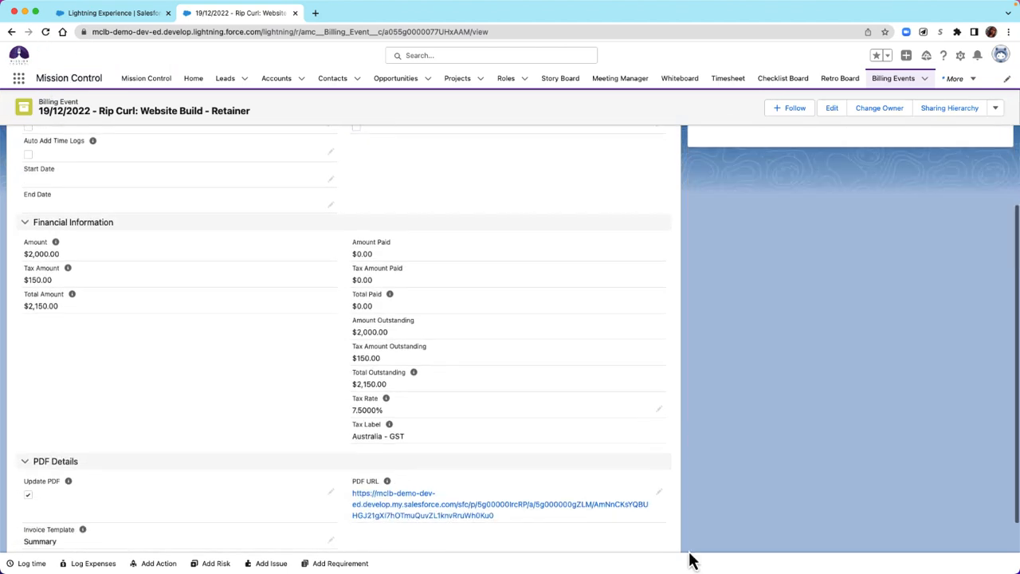
left_click(403, 504)
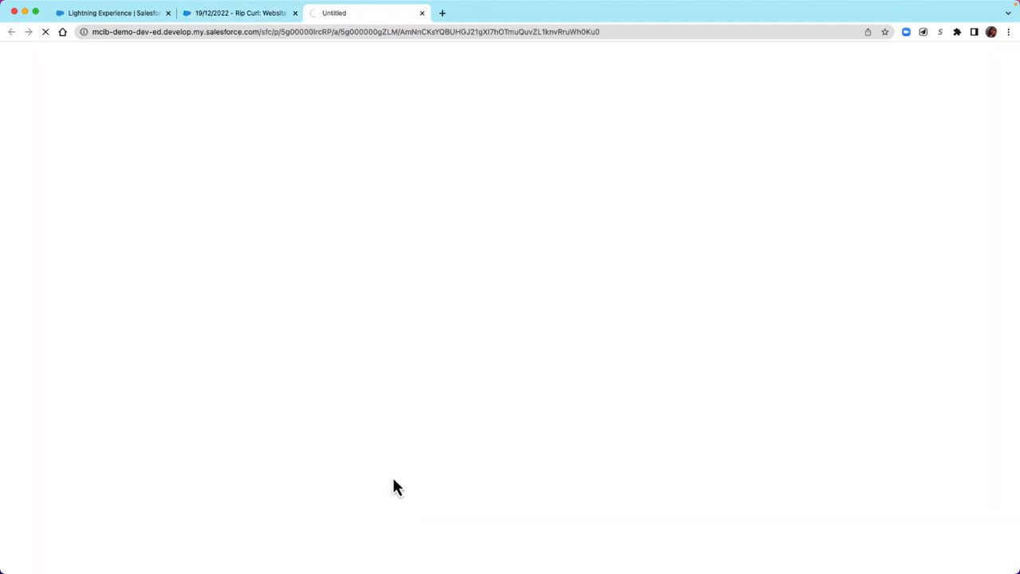
key("super+w")
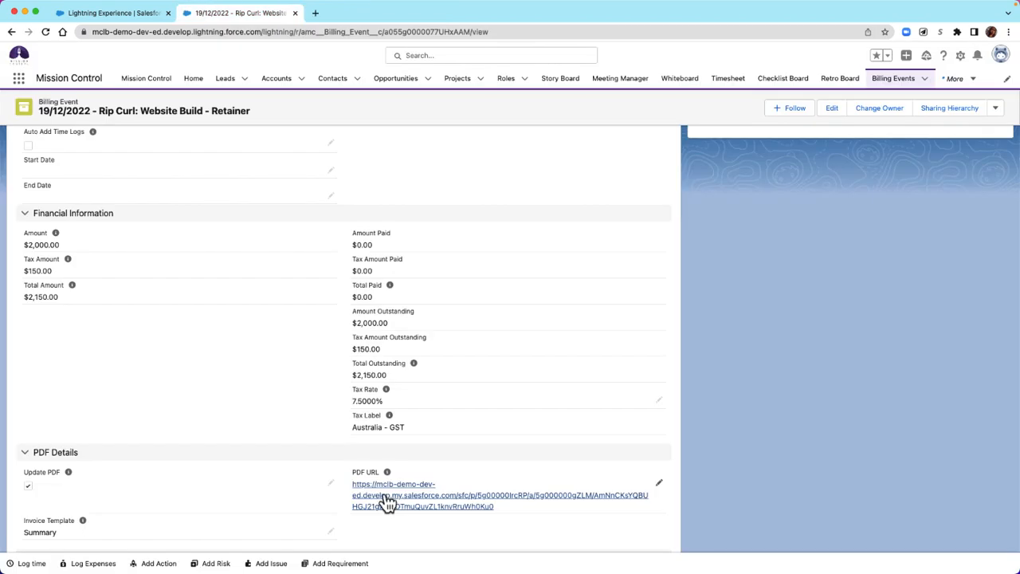
- Generate a new version of the billing event's invoice PDF, view it, and check the PDF URL on the record
scroll(1016, 245, "up", 5)
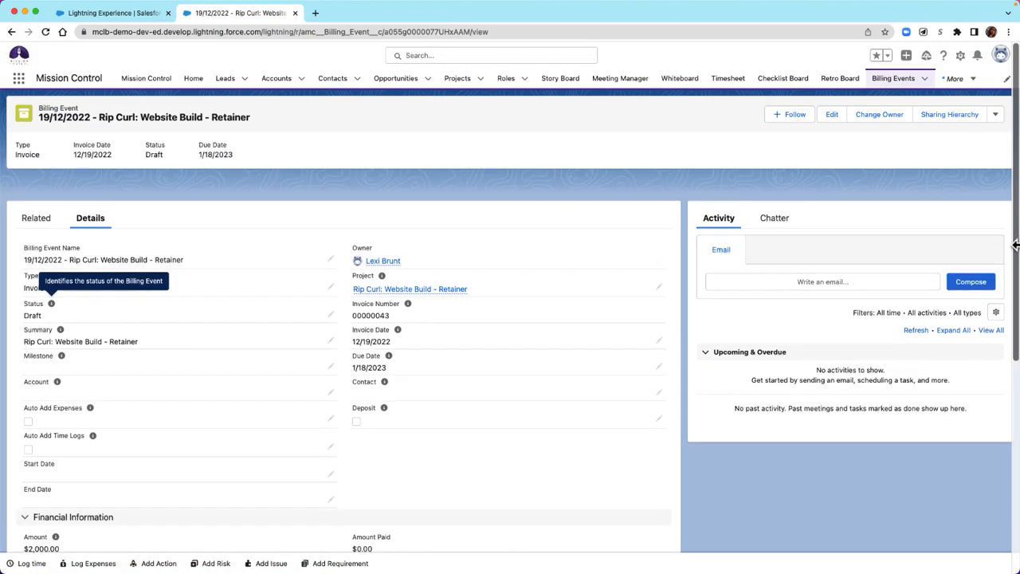
left_click(999, 114)
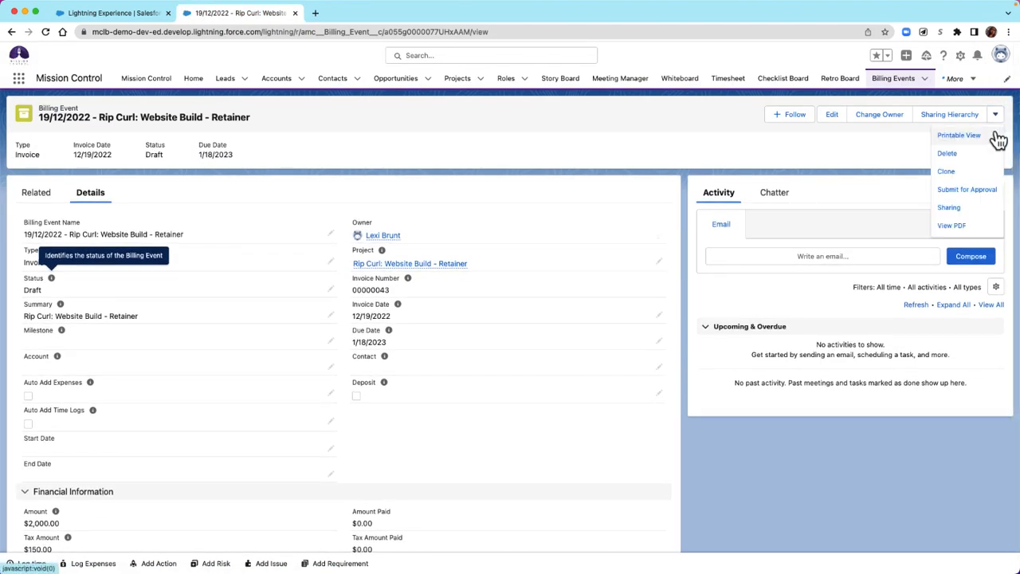
left_click(952, 229)
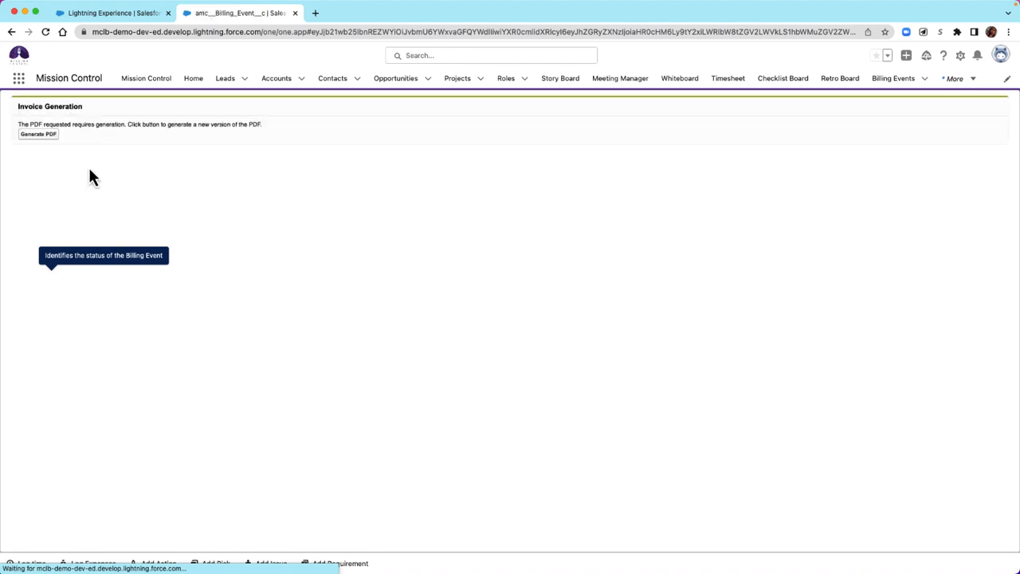
left_click(50, 137)
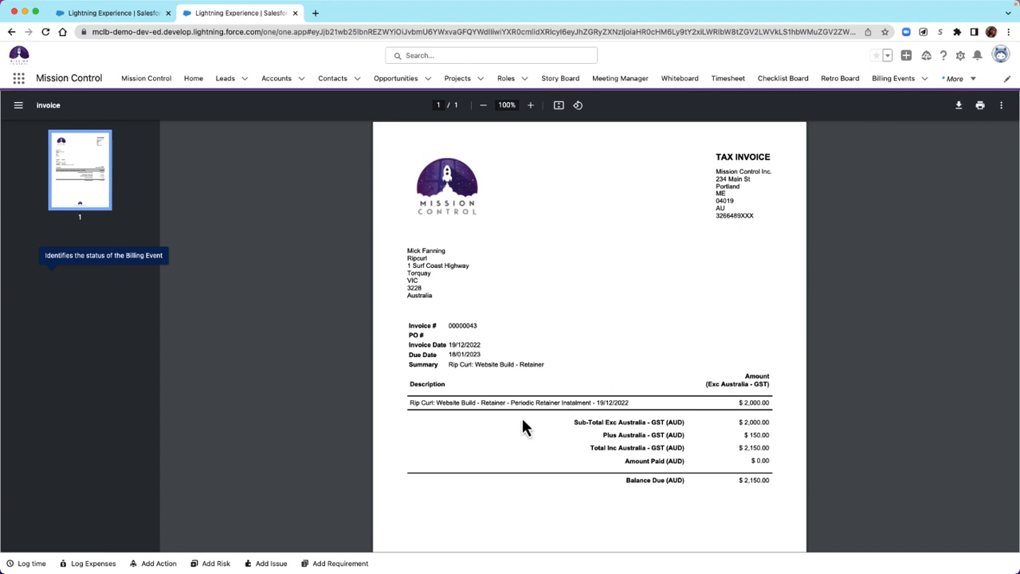
scroll(660, 510, "down", 2)
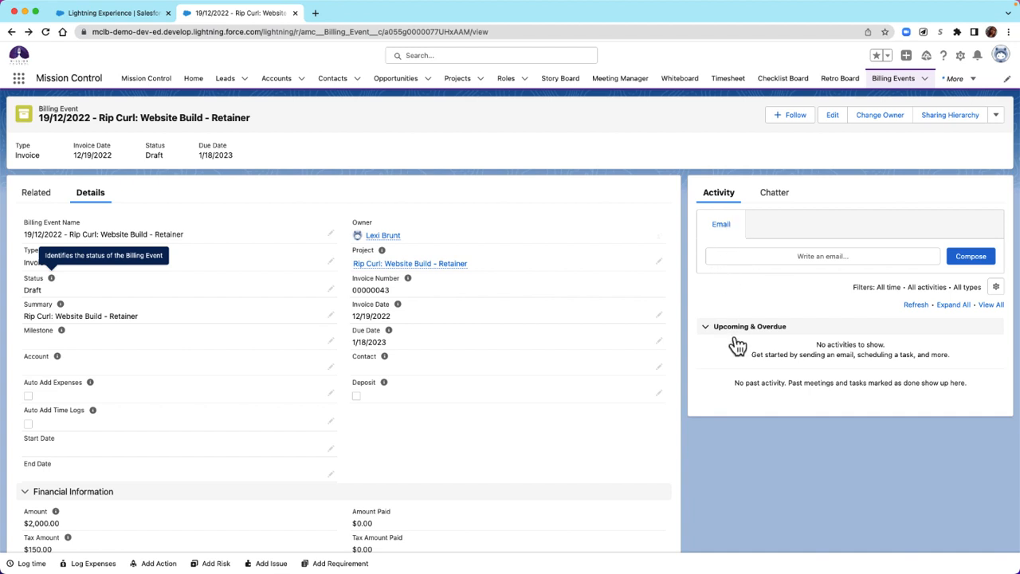
scroll(558, 530, "down", 5)
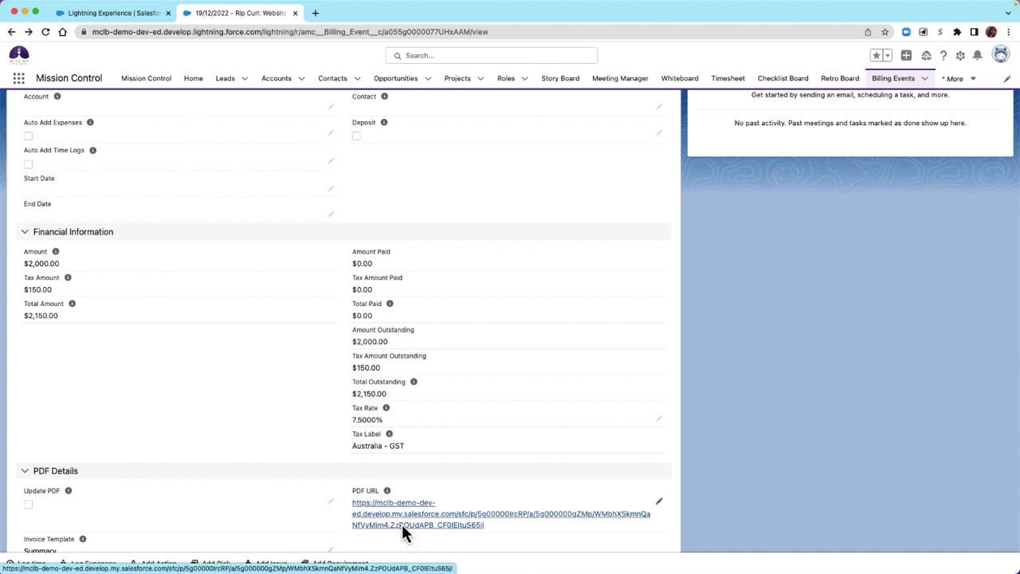
scroll(769, 293, "up", 5)
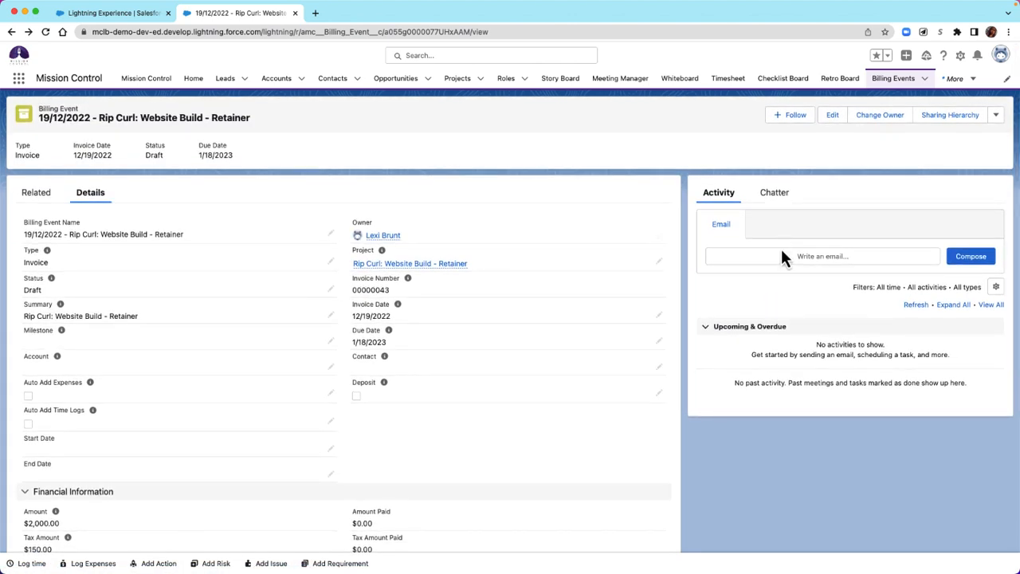
- Start an email from the billing event and fill it with the Billing Event Notification - Client template
left_click(780, 256)
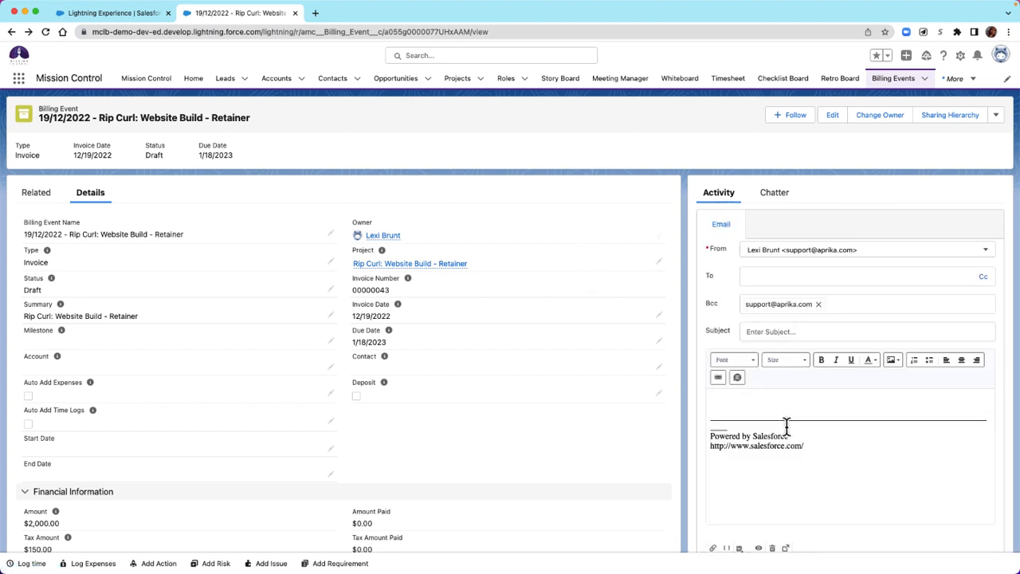
scroll(786, 462, "down", 2)
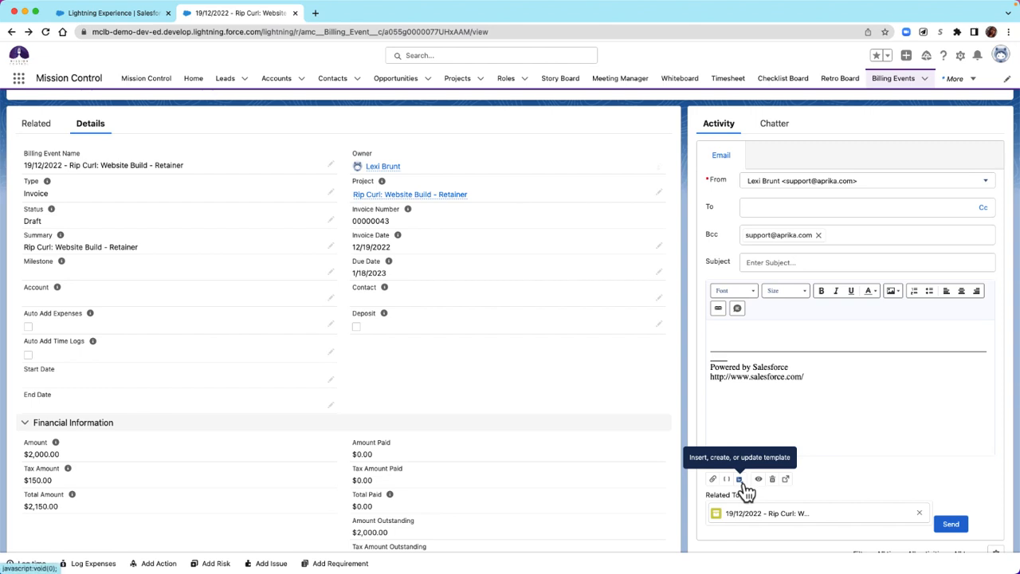
left_click(740, 480)
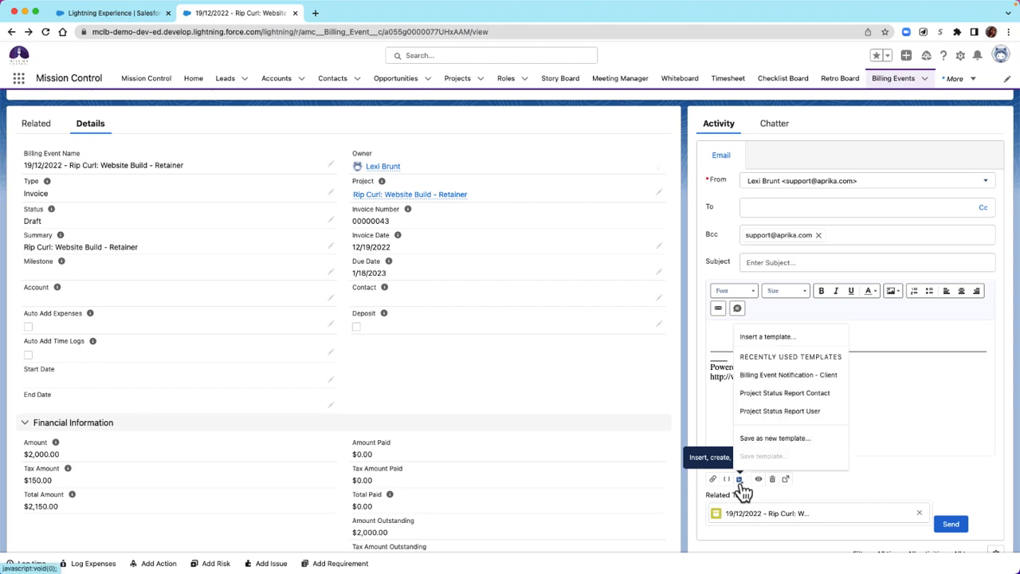
left_click(810, 376)
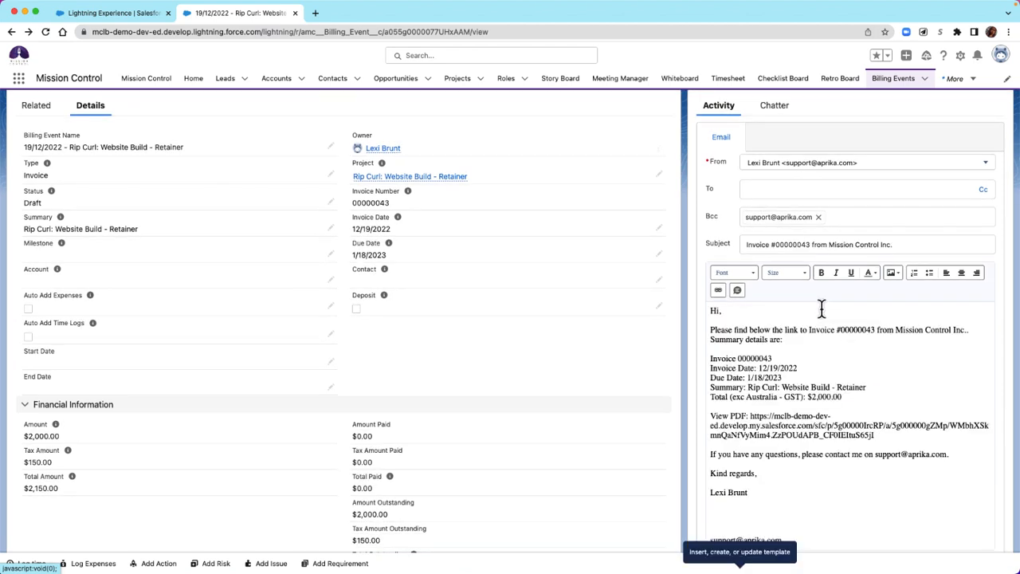
scroll(745, 415, "down", 1)
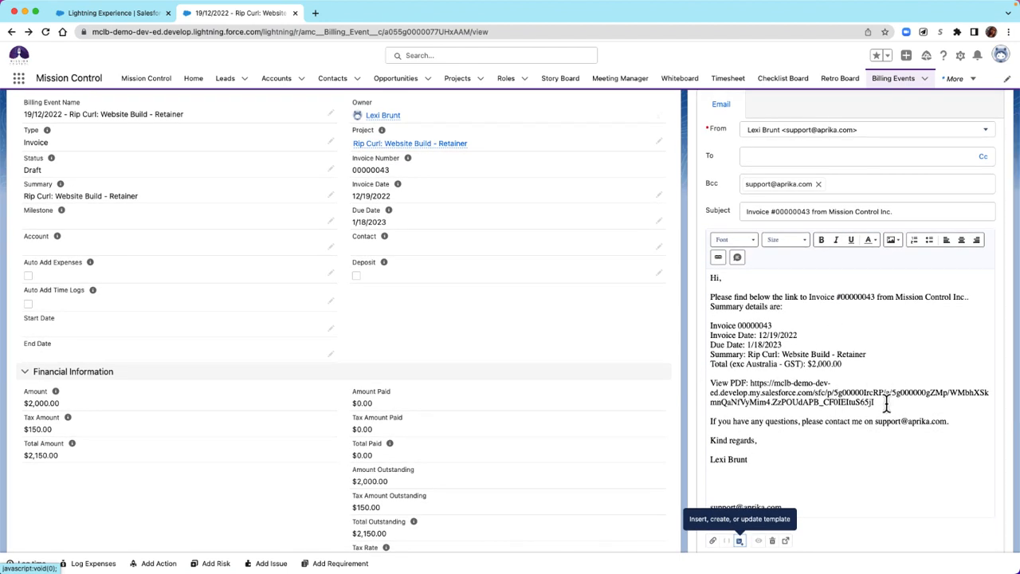
- Examine the billing event's related items, payments, files and attachments
scroll(119, 337, "up", 4)
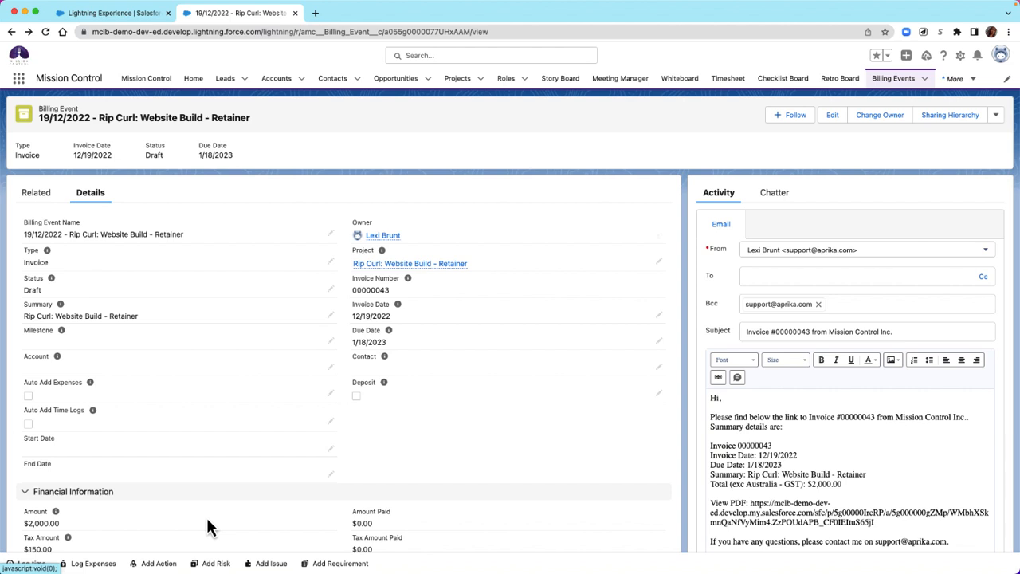
left_click(36, 193)
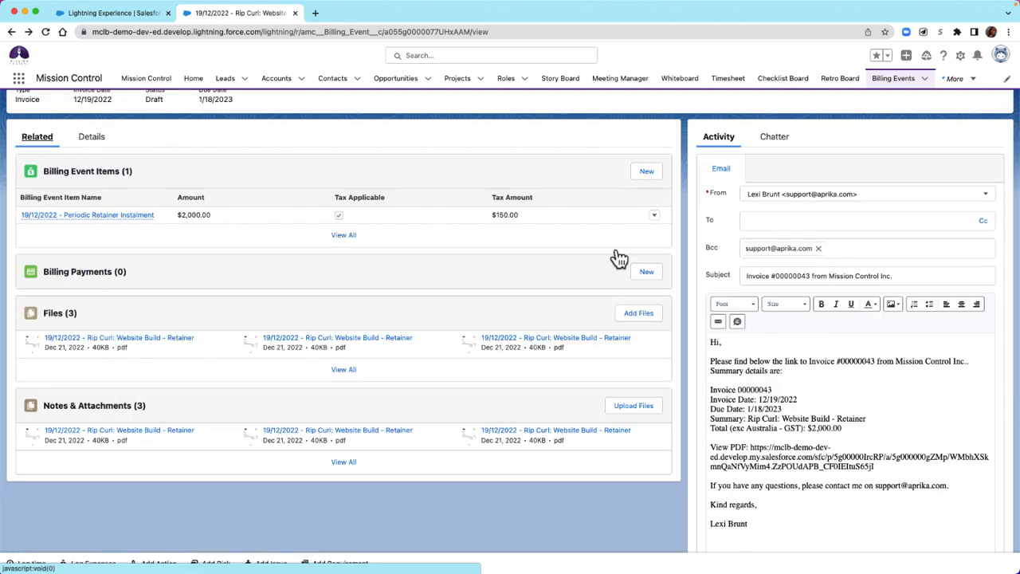
scroll(80, 318, "up", 2)
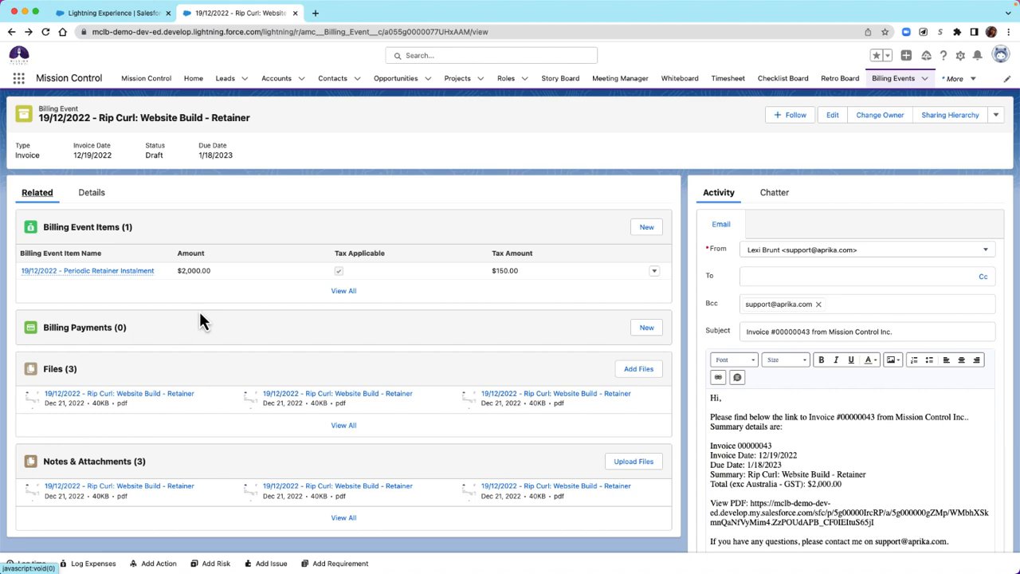
- Record a billing payment named 19/12/2022 Retainer Payment on the billing event, dated 12/21/2022, for $2,150.00 by Cheque
left_click(646, 328)
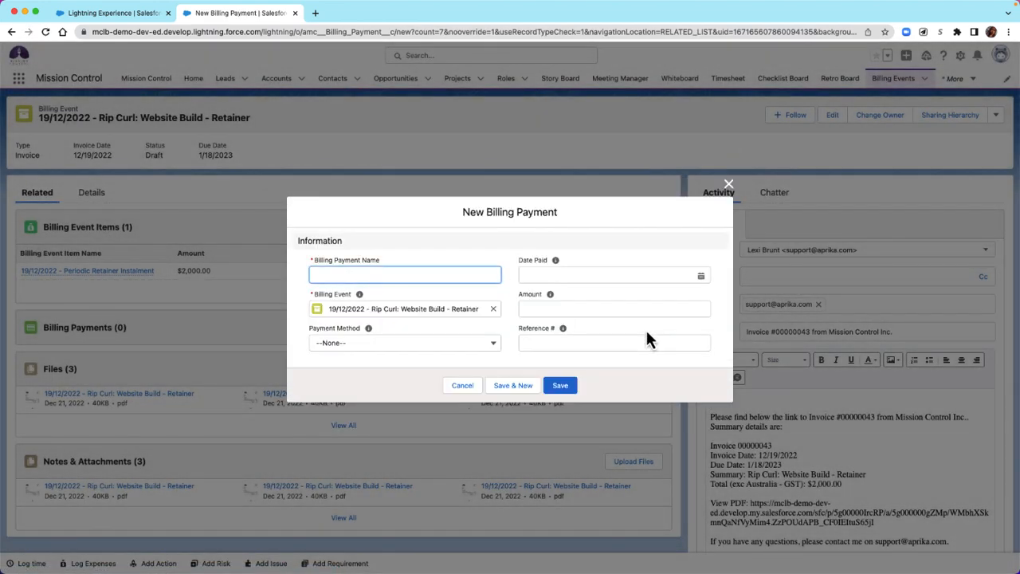
type("19/12/2022 Retainer Payment")
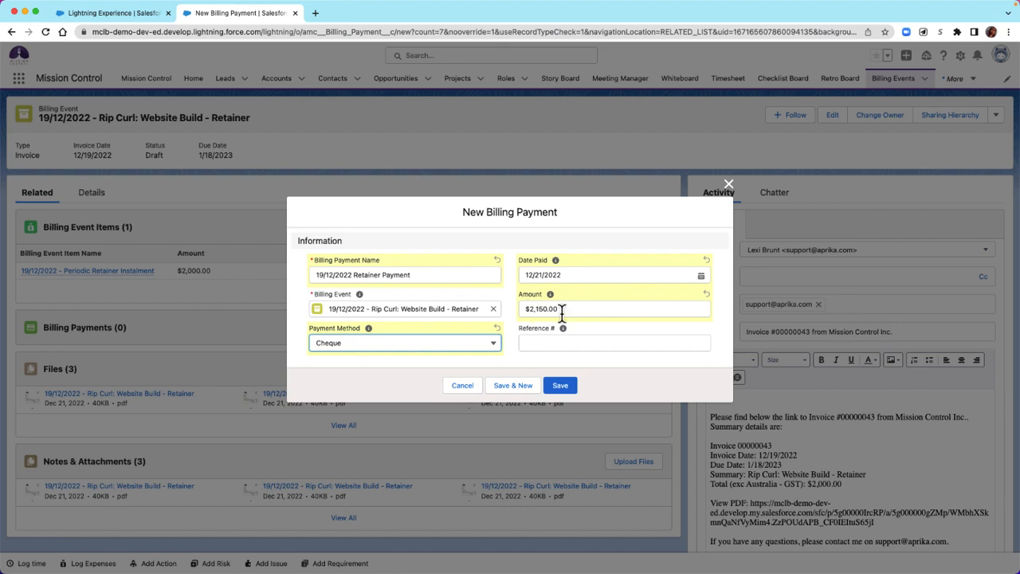
left_click(562, 387)
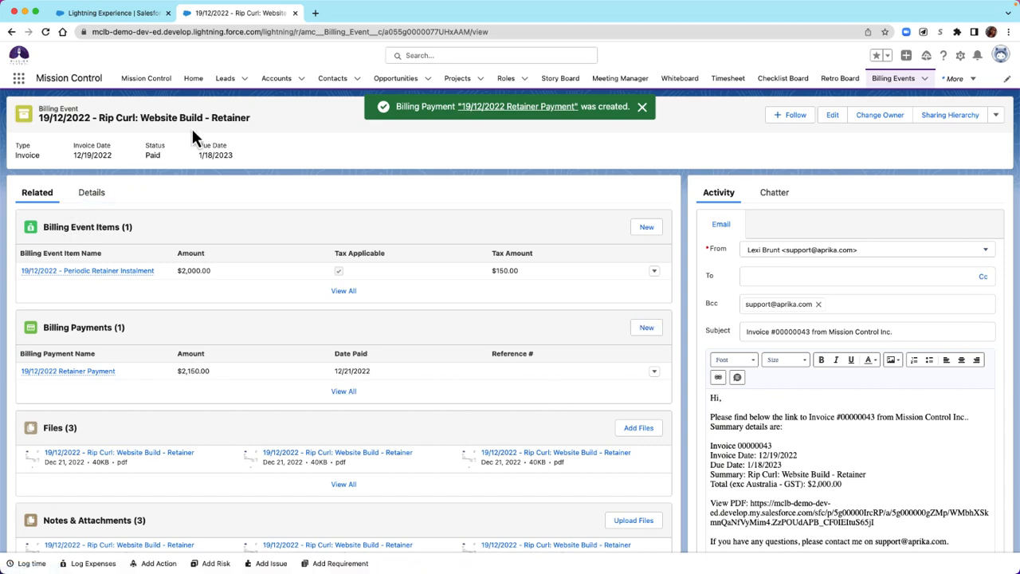
- Review the billing event's status and its paid and outstanding amounts in the financial information
left_click(91, 194)
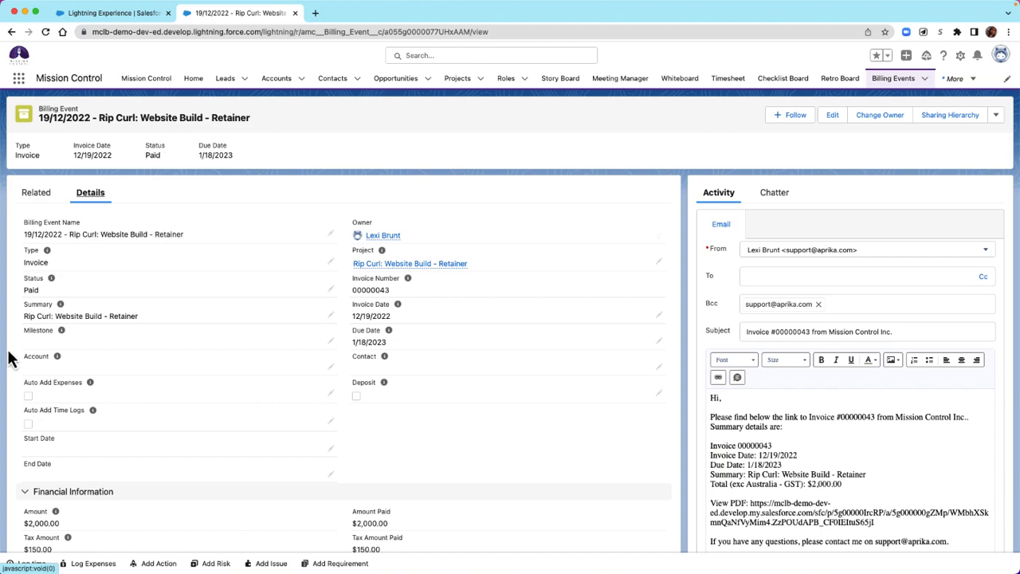
scroll(139, 393, "down", 5)
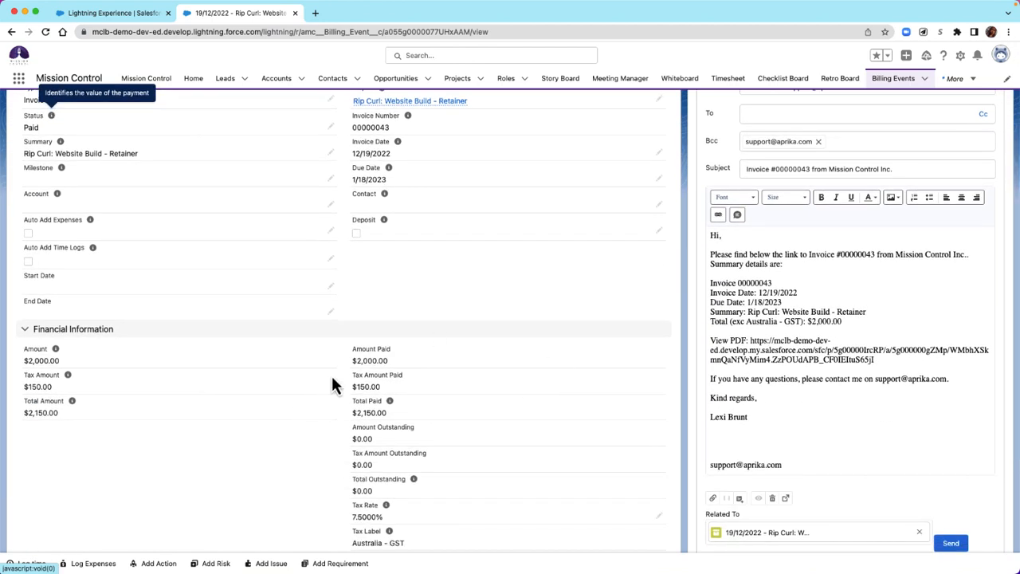
left_click_drag(354, 360, 415, 368)
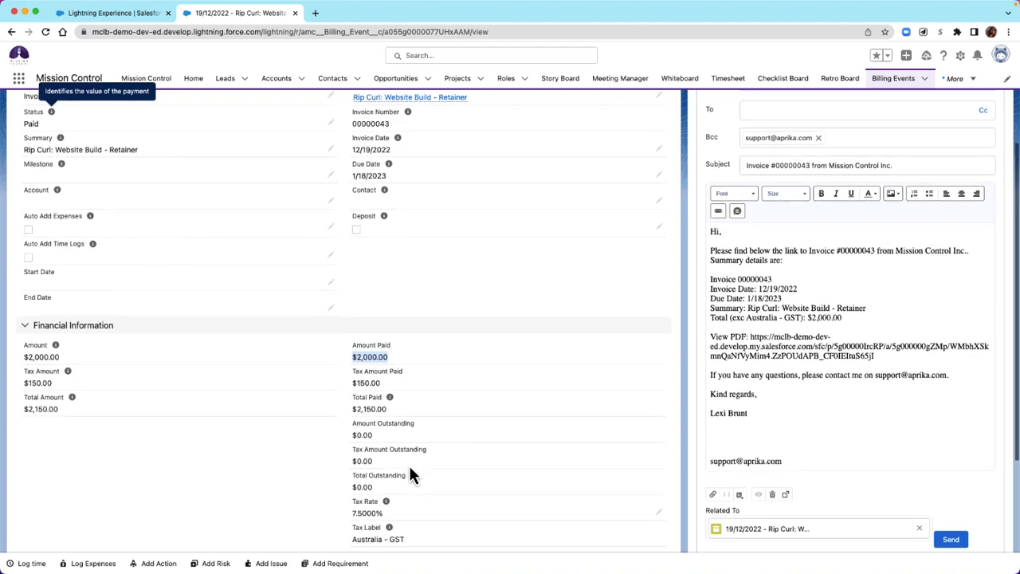
scroll(409, 472, "down", 3)
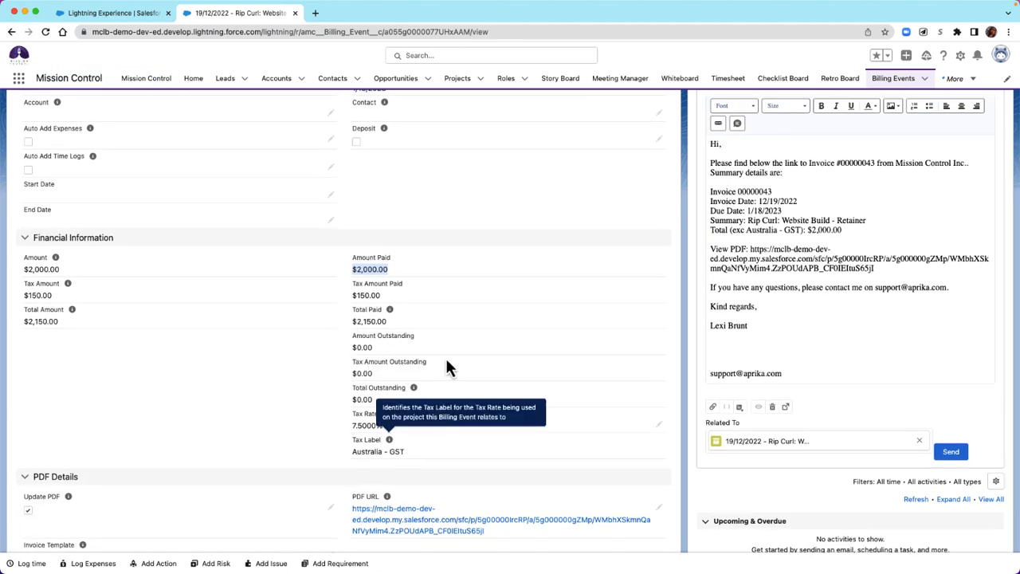
scroll(630, 299, "up", 5)
- Generate a new version of the billing event's invoice PDF and check its Amount Paid and Balance Due lines
left_click(996, 116)
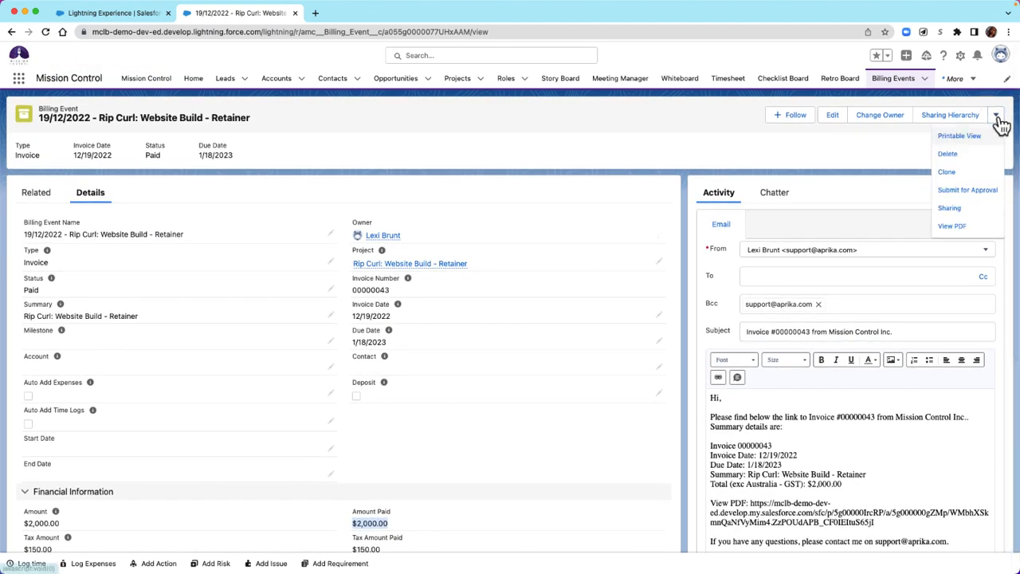
left_click(955, 226)
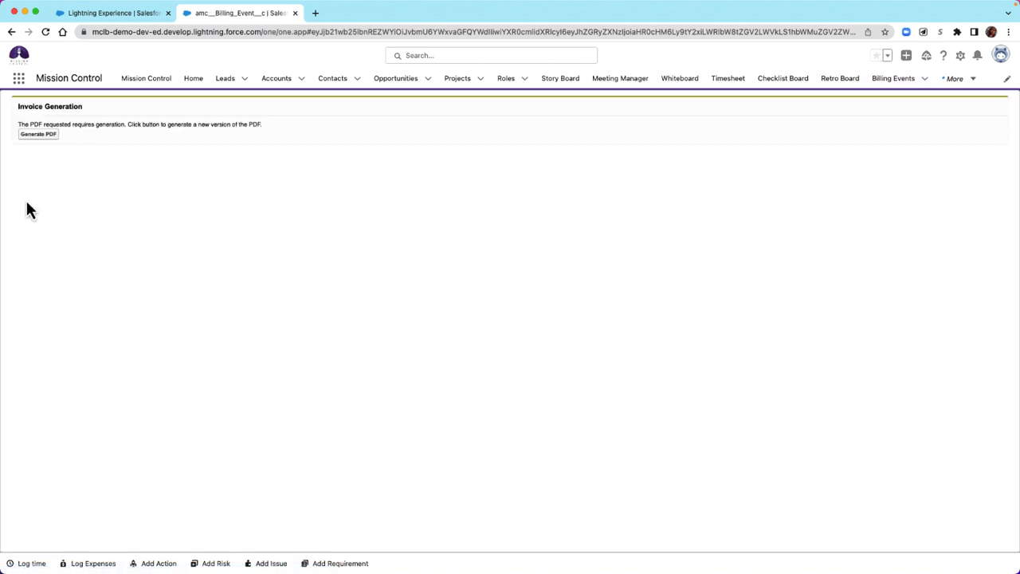
left_click(36, 135)
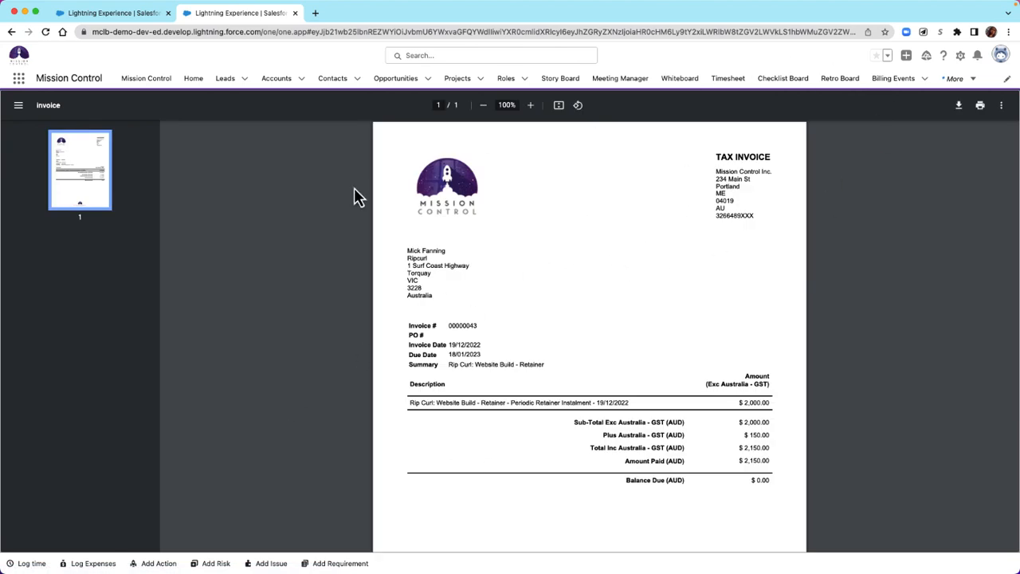
scroll(567, 400, "down", 3)
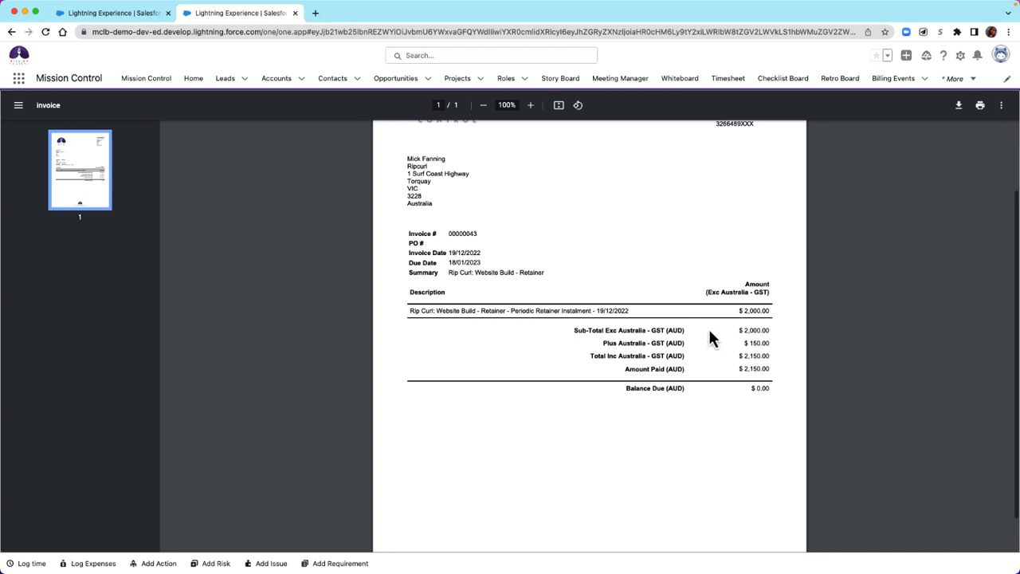
left_click_drag(619, 368, 789, 374)
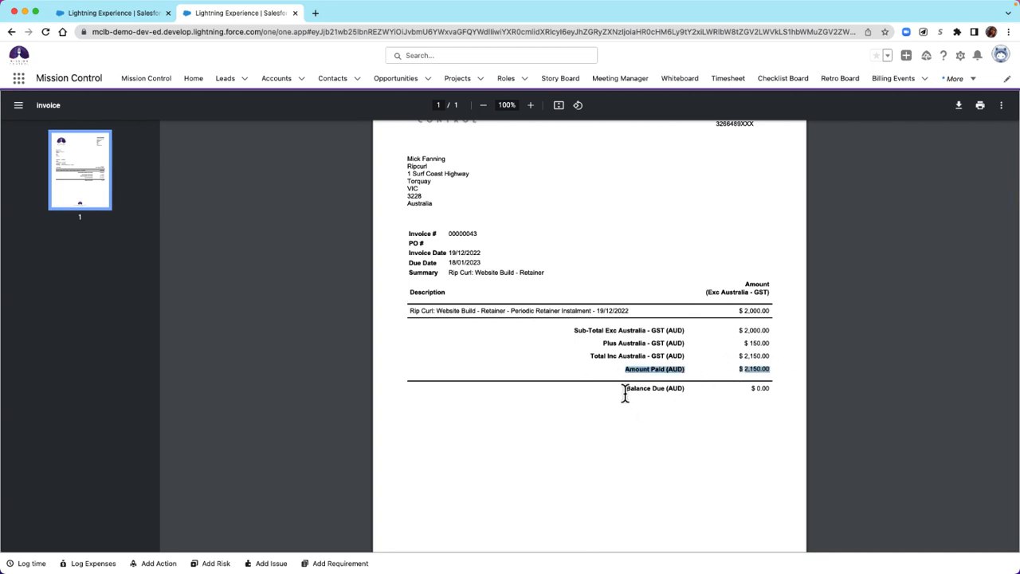
left_click_drag(624, 390, 775, 389)
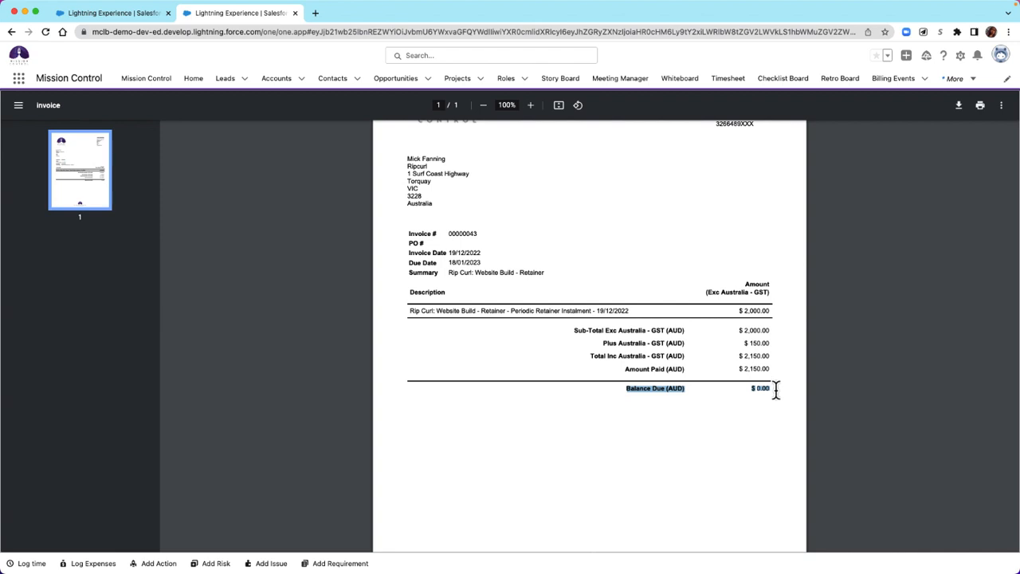